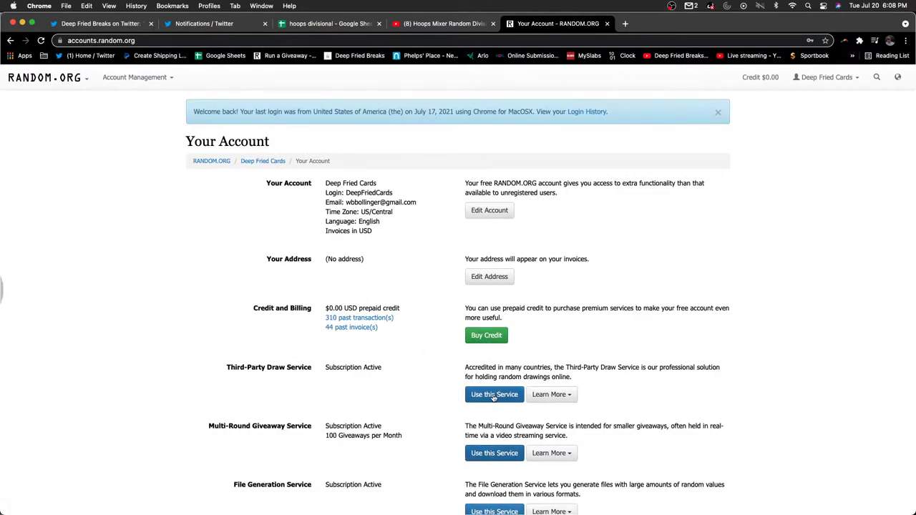
Open the Multi-Round Giveaway Service and bring up an empty form for running a giveaway
click(493, 453)
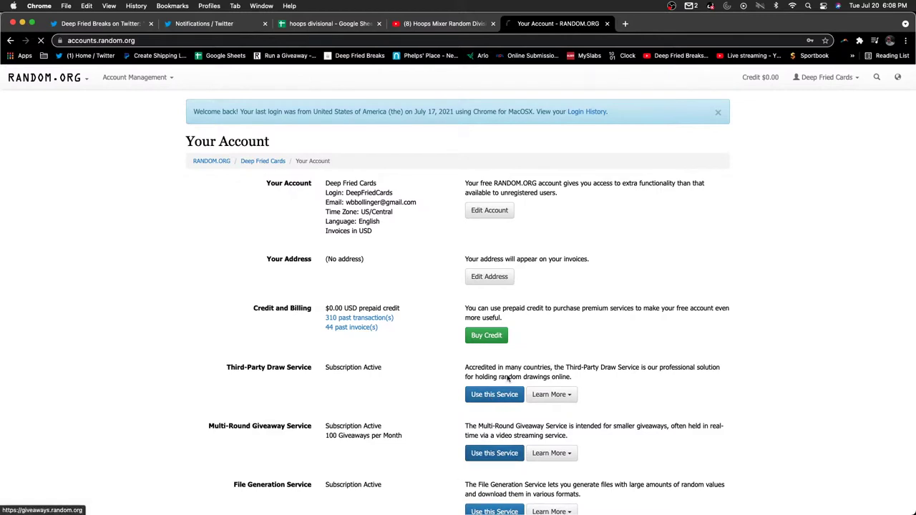
click(413, 261)
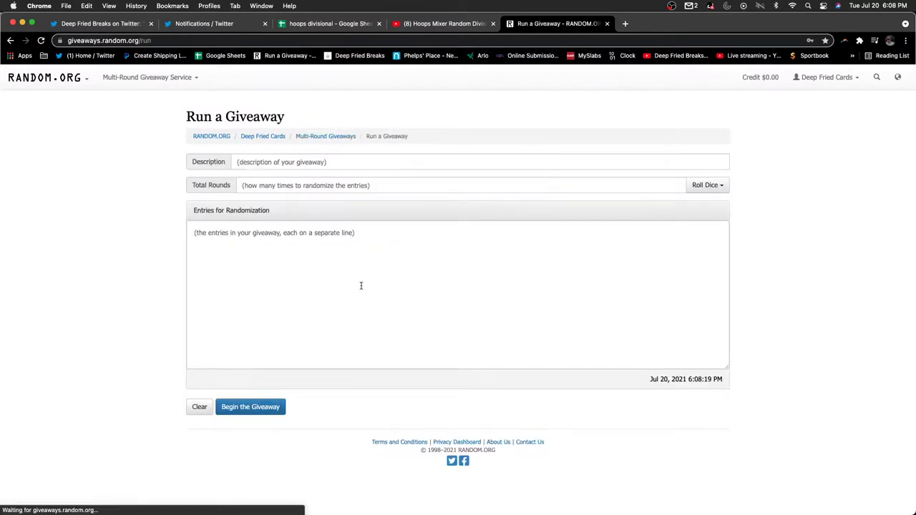
text(https://www.youtube.com/watch?v=mW4QhkcrhTA)
key(super+z)
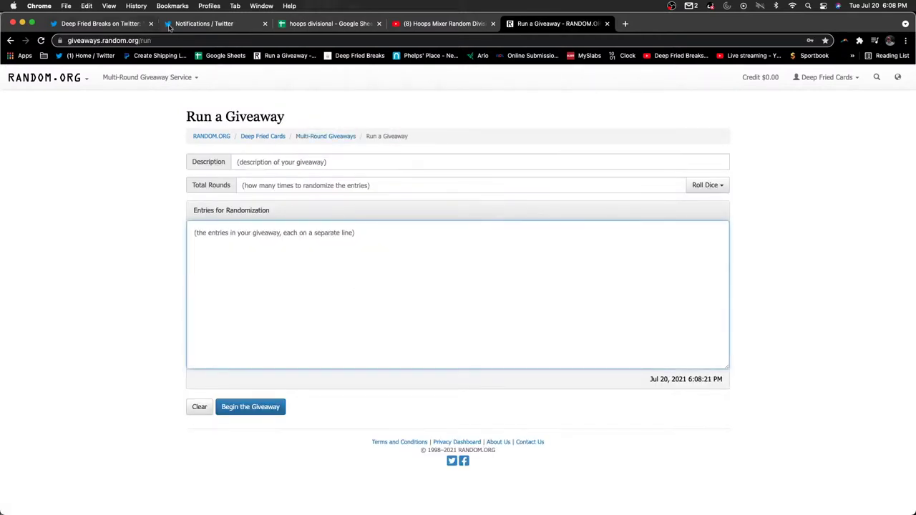
Copy the ten numbered entries in A1:A10 of the hoops divisional spreadsheet into the giveaway's entries for randomization
click(309, 27)
key(super+c)
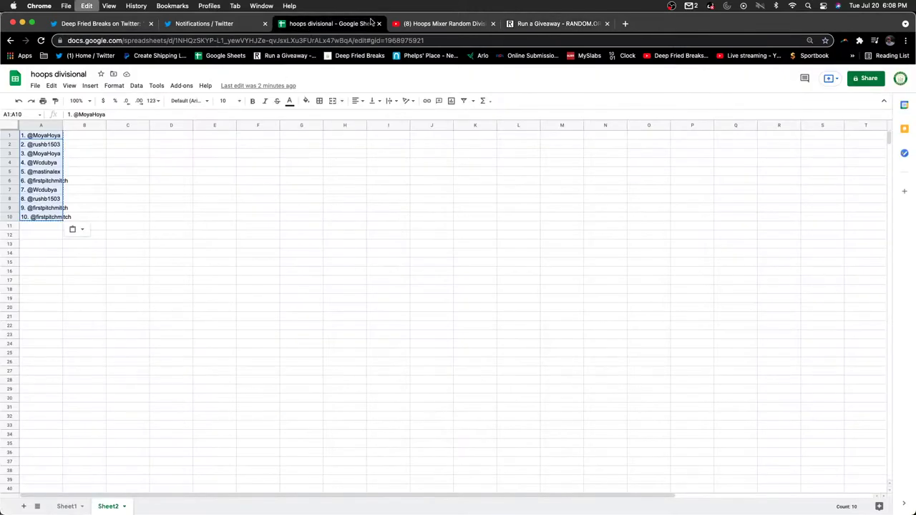
click(558, 24)
key(super+v)
Enter "Mini - TOP SPOT" as the giveaway's description
click(304, 160)
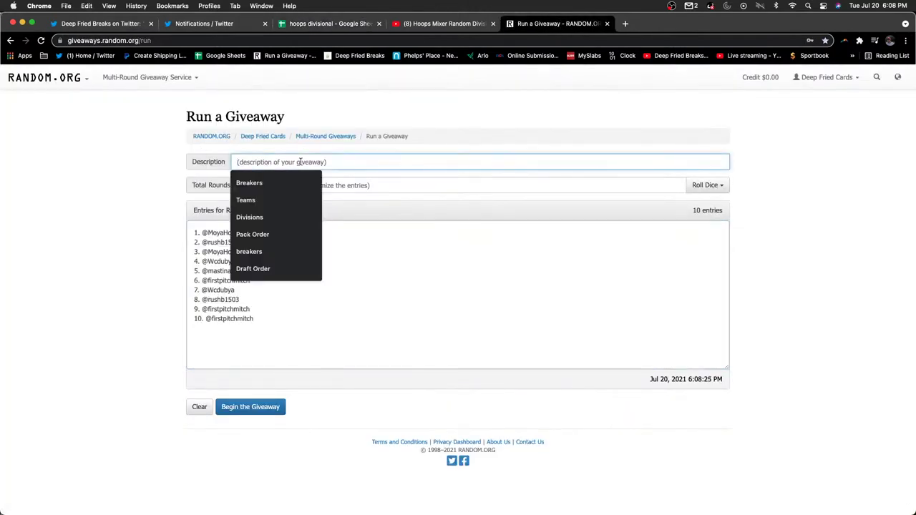
text(Mini )
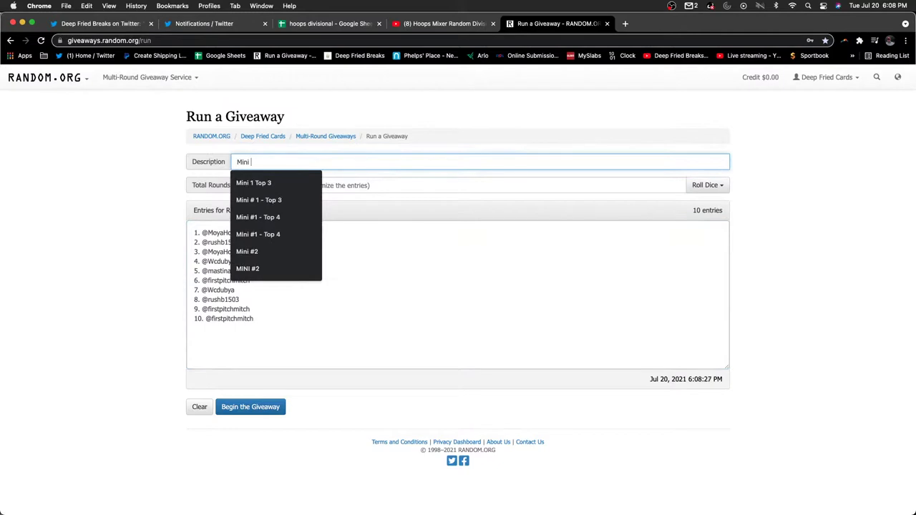
text(- TOP )
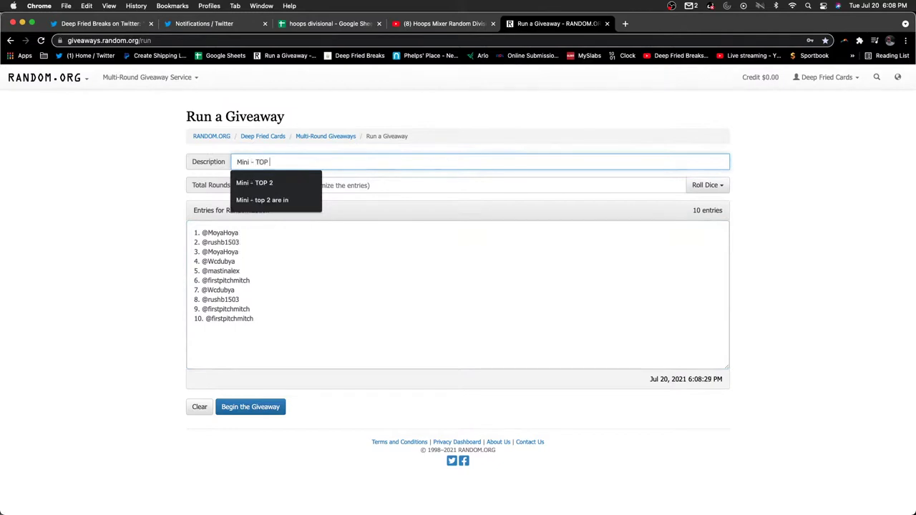
text(SPOT)
Roll 2d6 to set the giveaway's total number of rounds and accept the roll
click(706, 185)
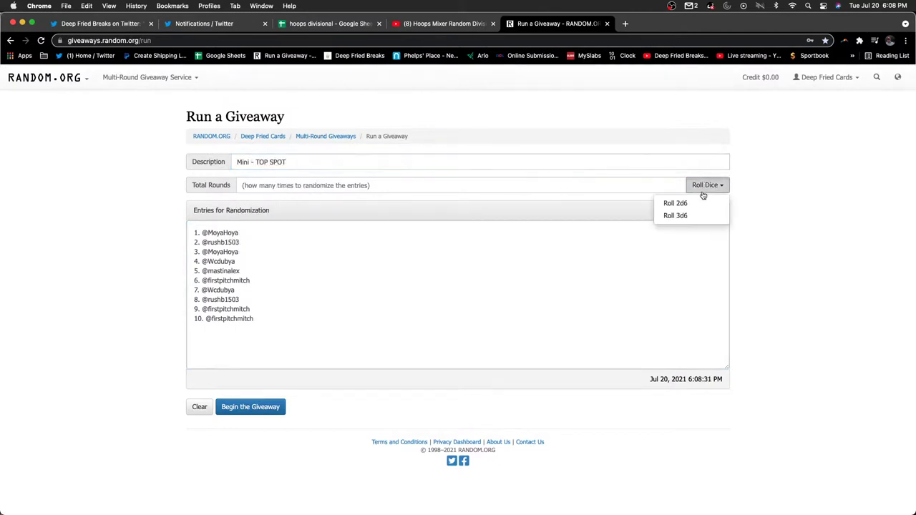
click(706, 185)
click(706, 185)
click(700, 212)
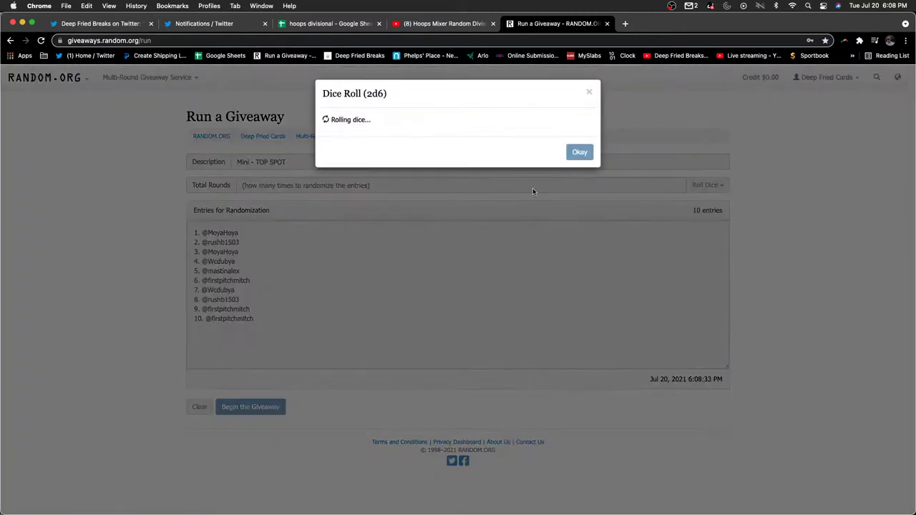
click(580, 193)
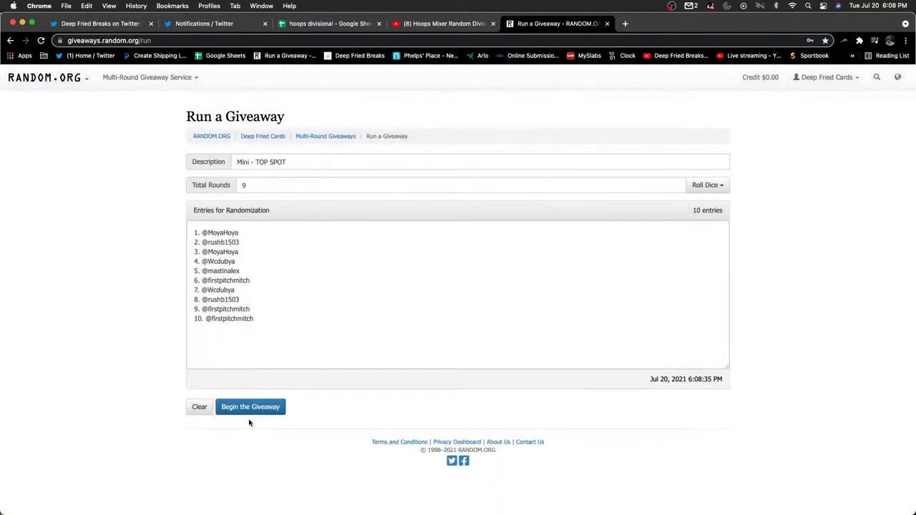
Begin the Mini - TOP SPOT giveaway and run the randomization through all nine rounds
click(250, 407)
click(541, 201)
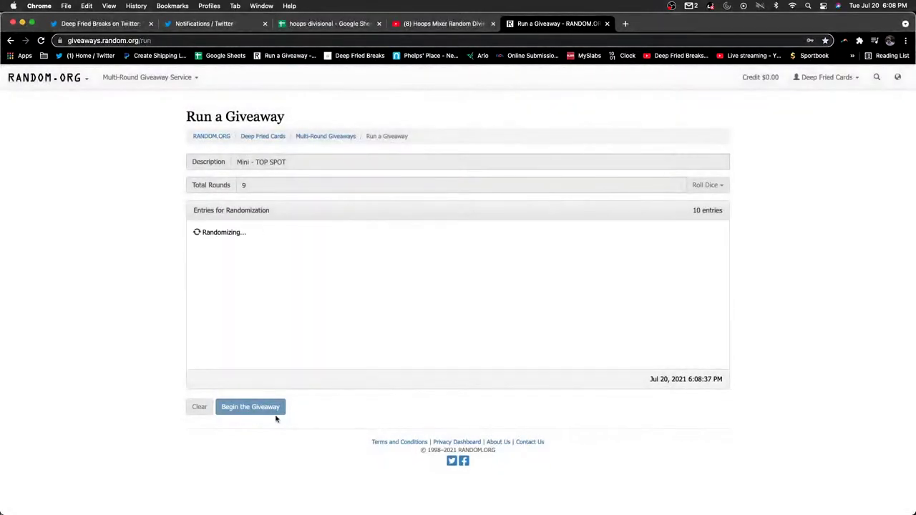
click(241, 409)
click(242, 409)
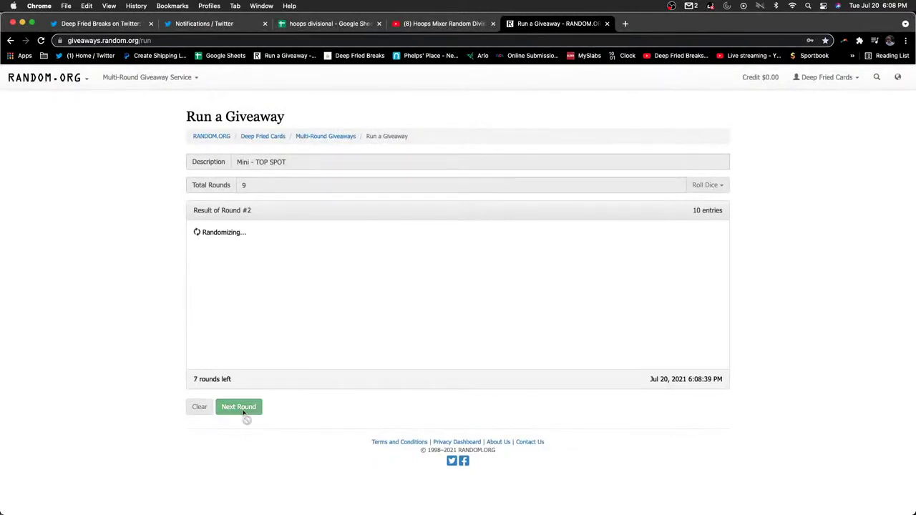
click(242, 409)
click(242, 411)
click(242, 411)
click(243, 411)
click(242, 412)
click(239, 408)
In Sheet1 of the hoops divisional spreadsheet, complete the NORTHWEST entry in B4 as "4." followed by the handle of the giveaway's top-ranked entrant
right_click(255, 346)
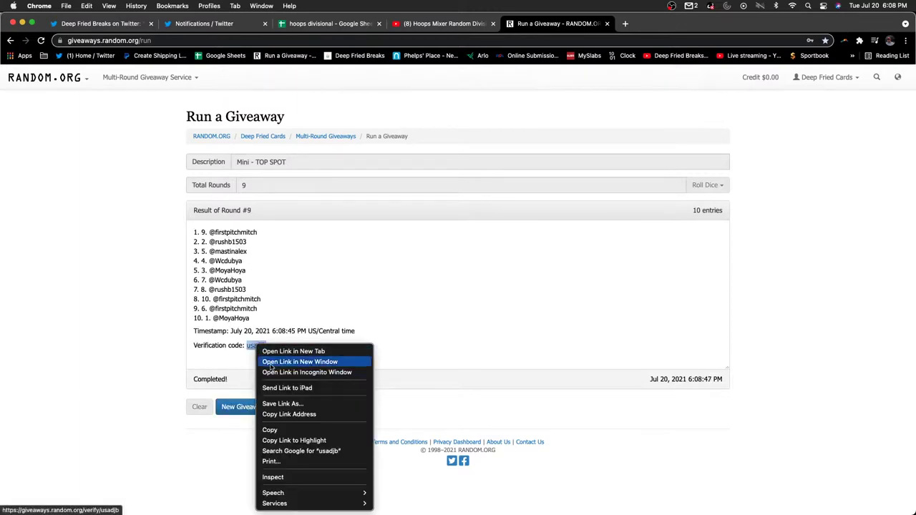
click(314, 23)
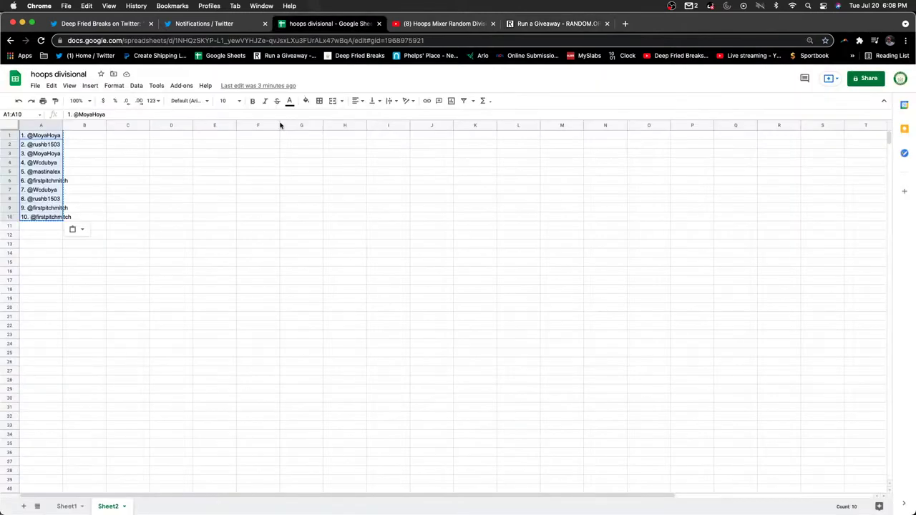
click(66, 506)
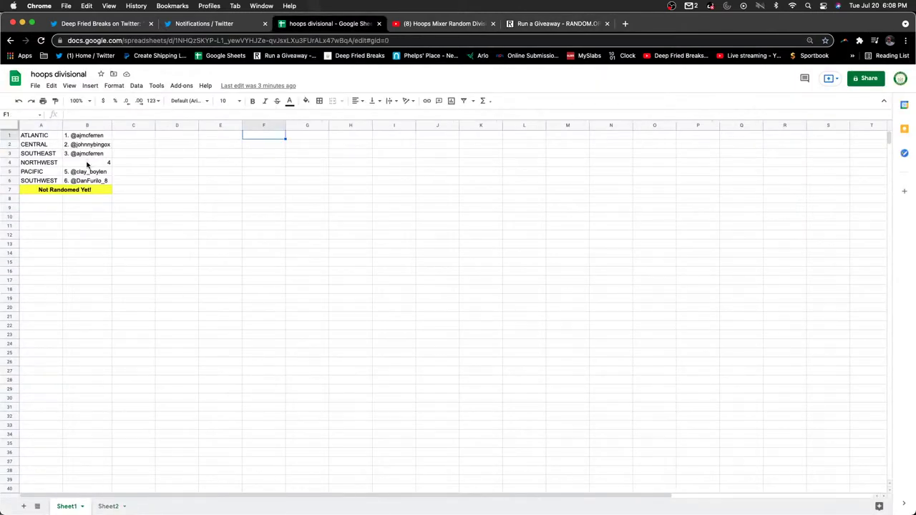
click(87, 164)
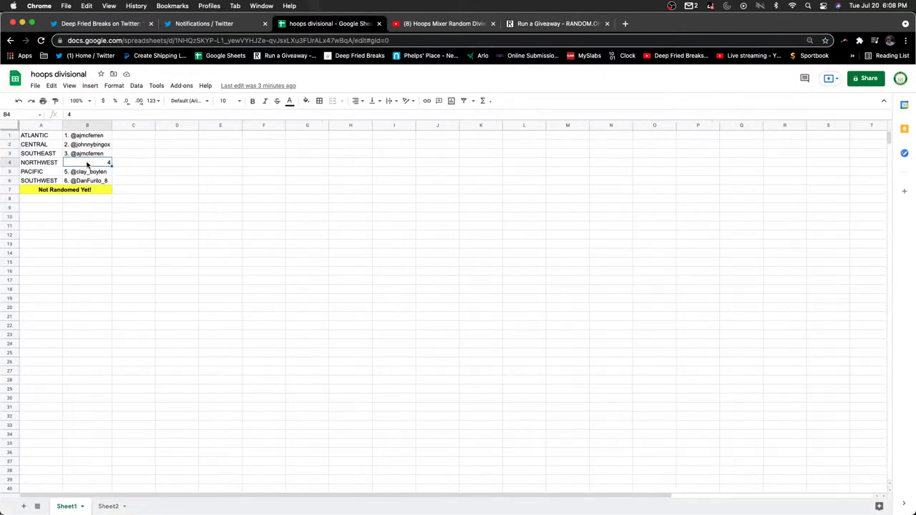
click(84, 113)
text(.)
key(super+v)
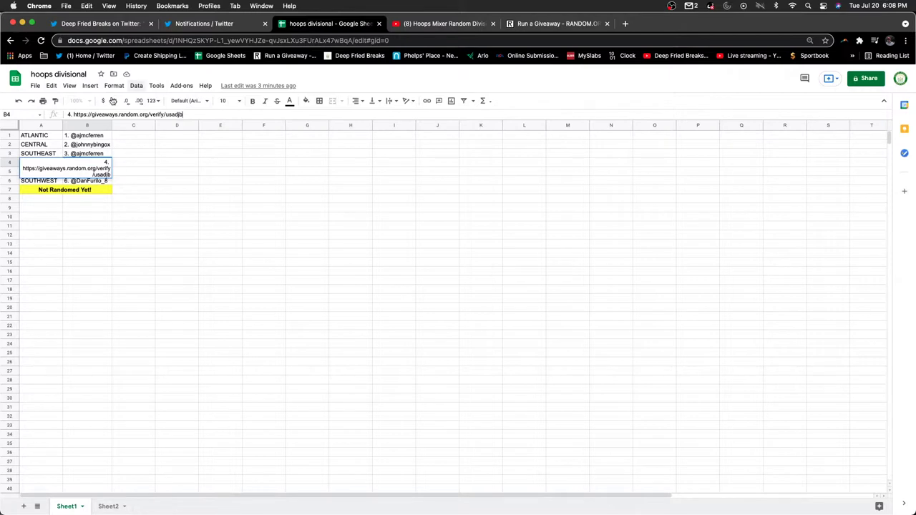
drag(72, 114, 209, 116)
key(super+c)
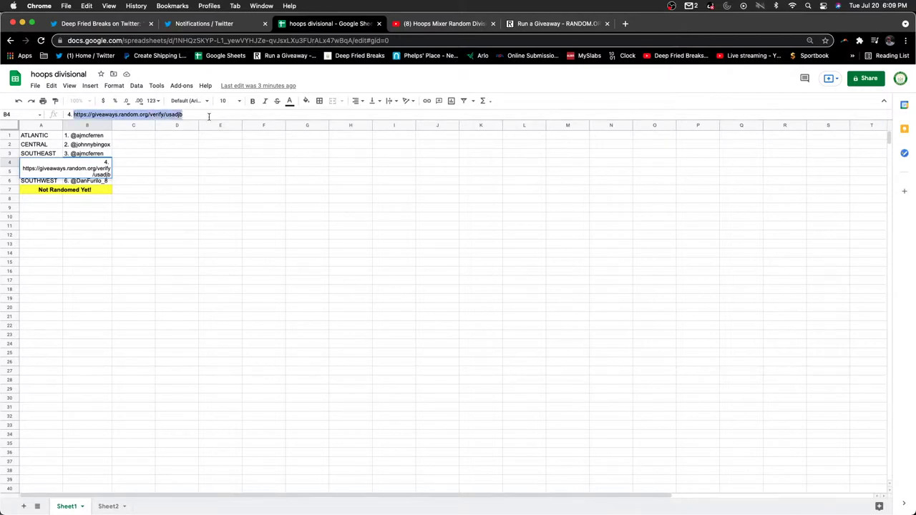
text(@first)
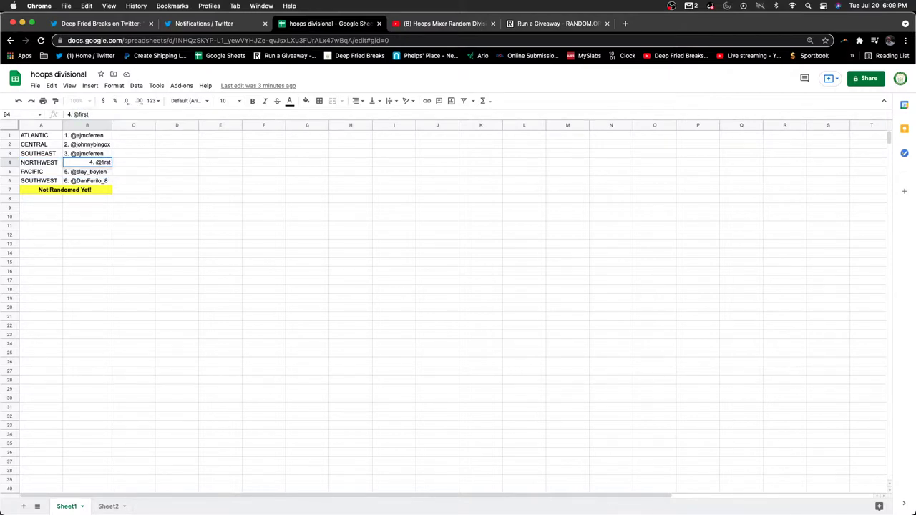
text(pitchmitch)
key(Return)
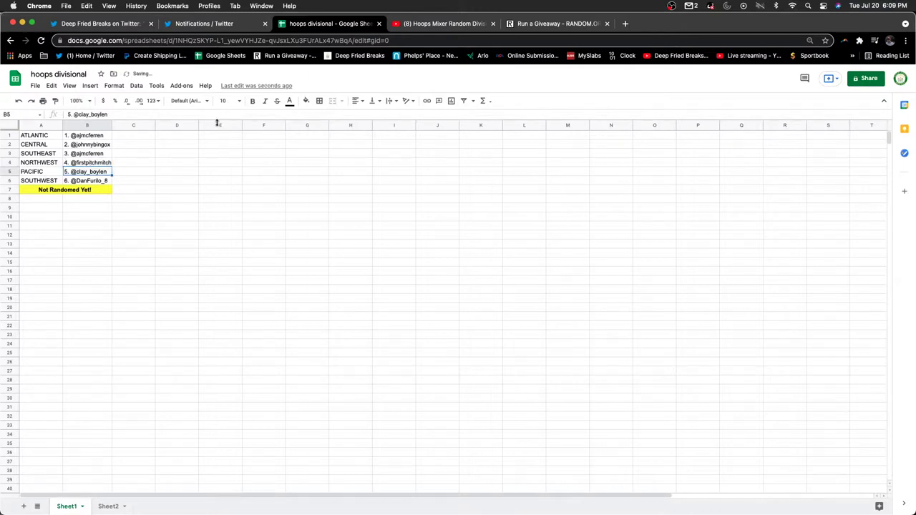
Copy the completed giveaway's verification link and post it in the live chat of the Hoops Mixer Random Divisions! stream on YouTube
click(556, 24)
right_click(251, 348)
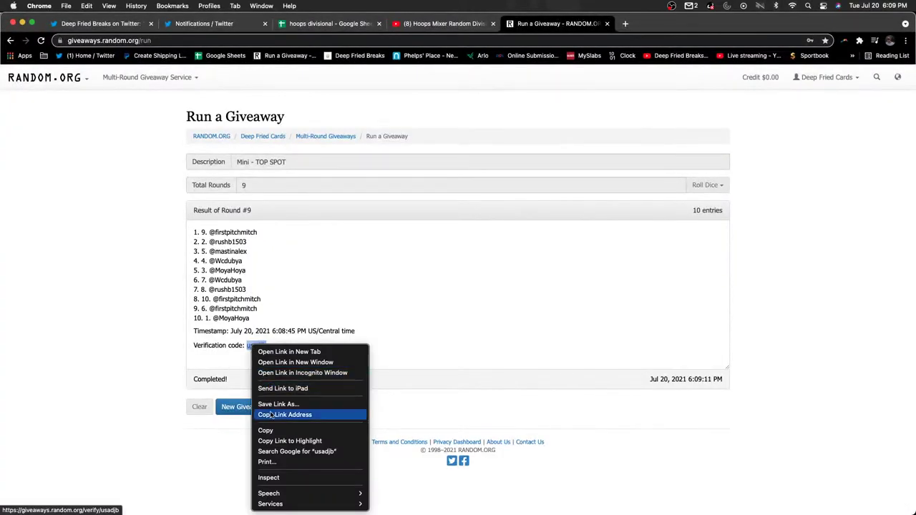
click(270, 415)
click(418, 24)
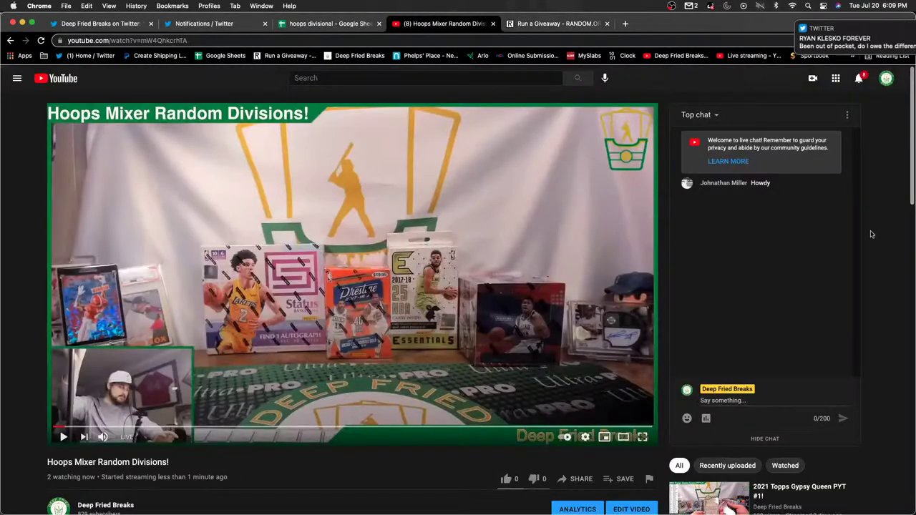
click(745, 400)
key(super+v)
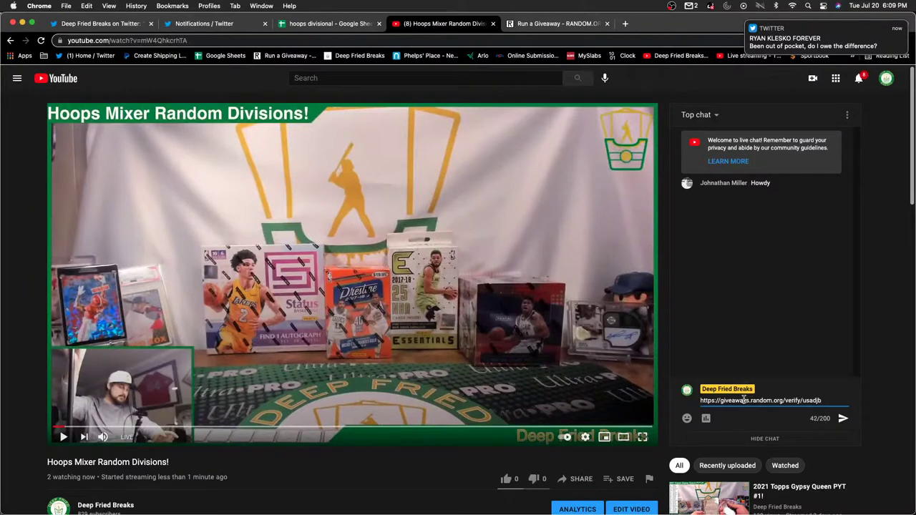
key(Return)
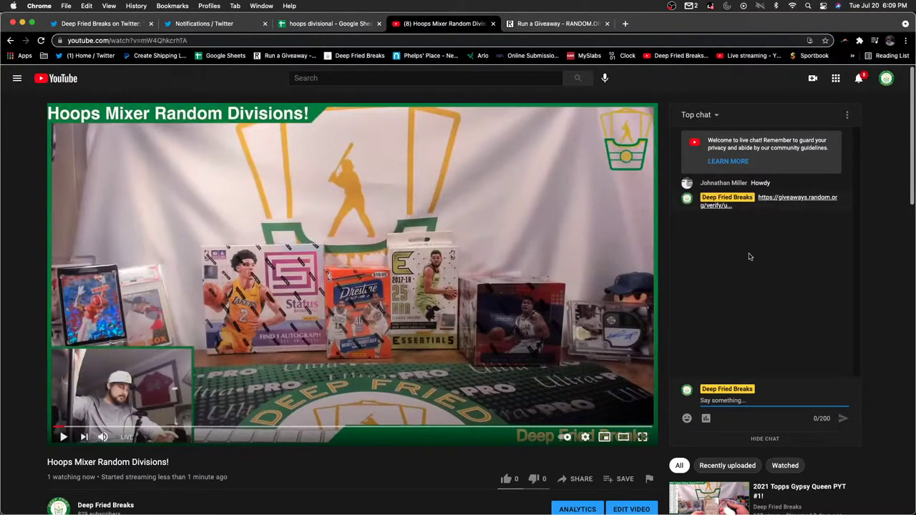
On Twitter, find the profile's tweet announcing the full ten-spot list and reply to it with the giveaway verification link
click(207, 24)
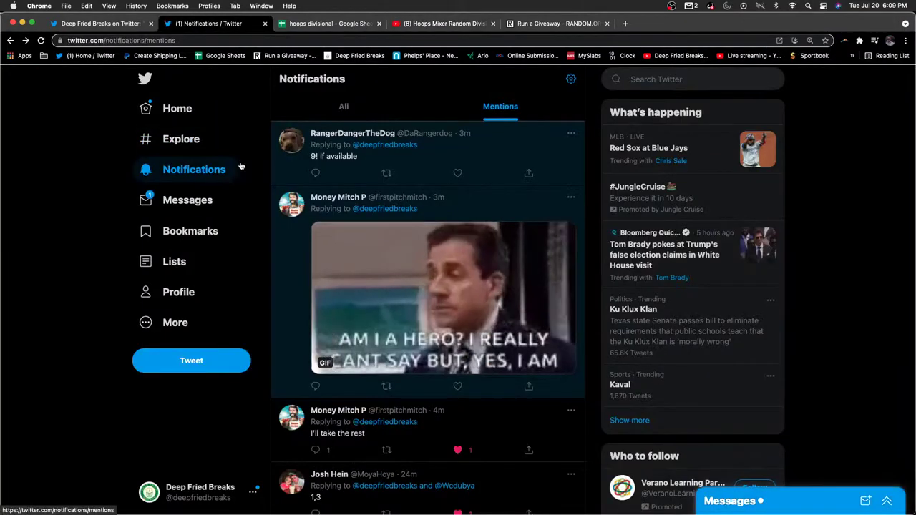
click(218, 286)
scroll(318, 379, down, 10)
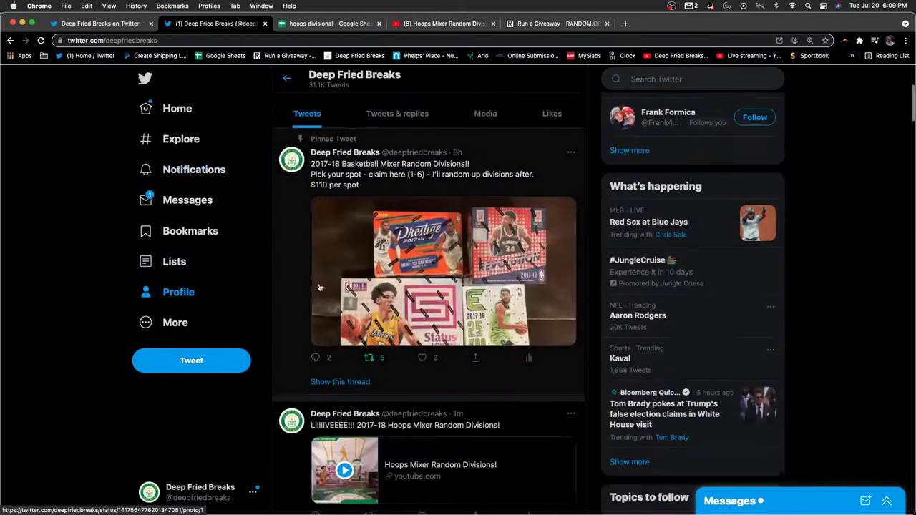
scroll(317, 379, down, 3)
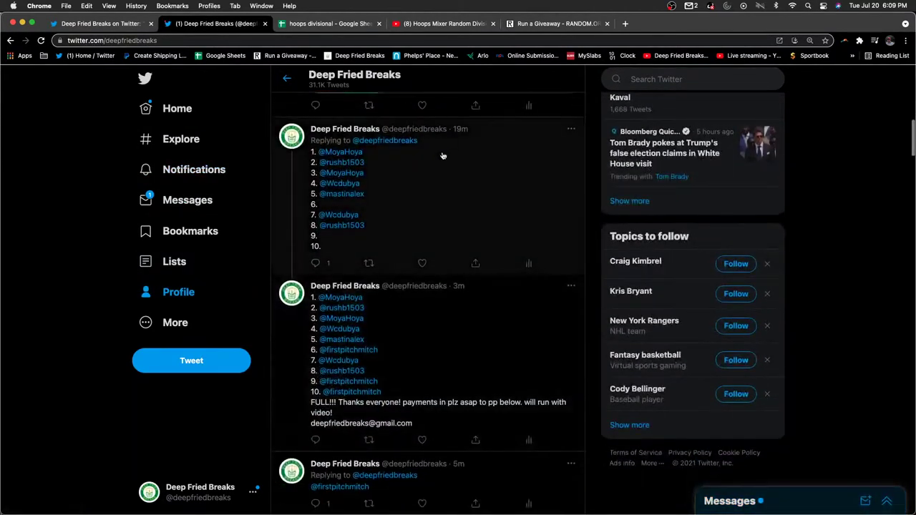
click(320, 441)
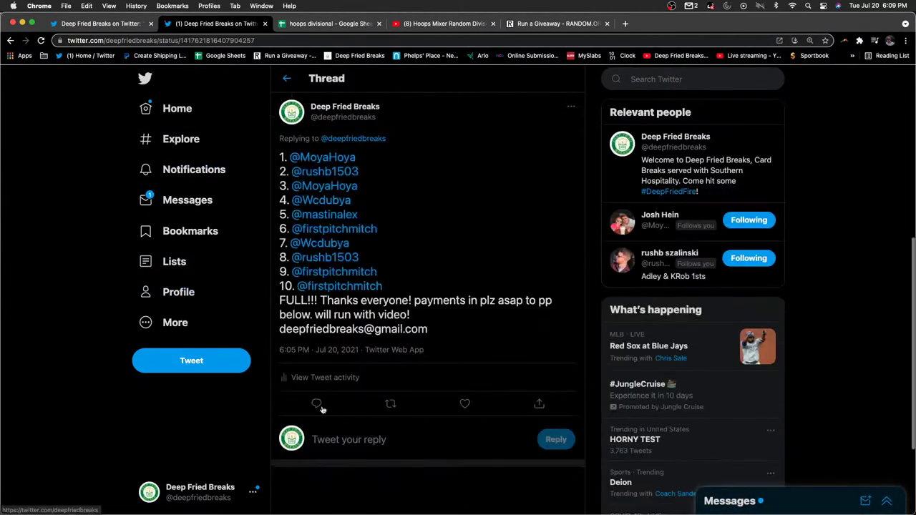
click(318, 404)
key(super+v)
click(585, 367)
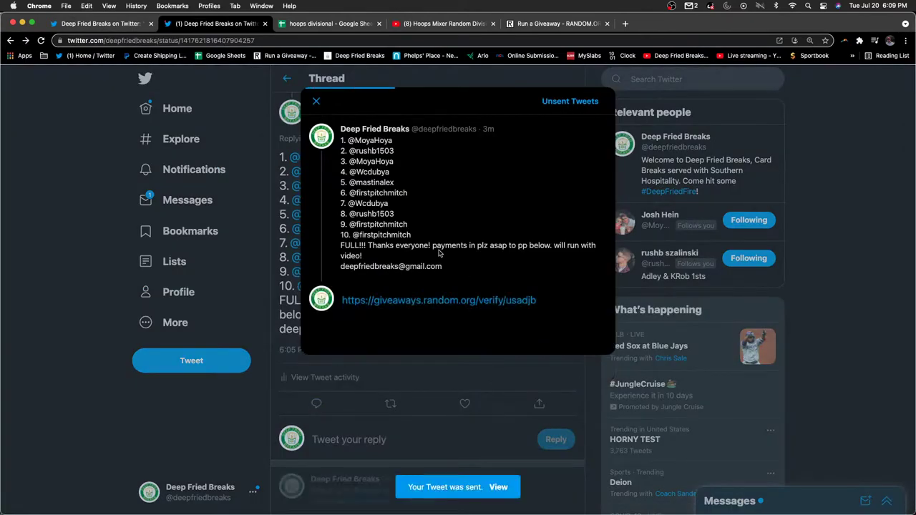
Return to the hoops divisional spreadsheet and copy the six division names in A1:A6 of Sheet1
click(337, 24)
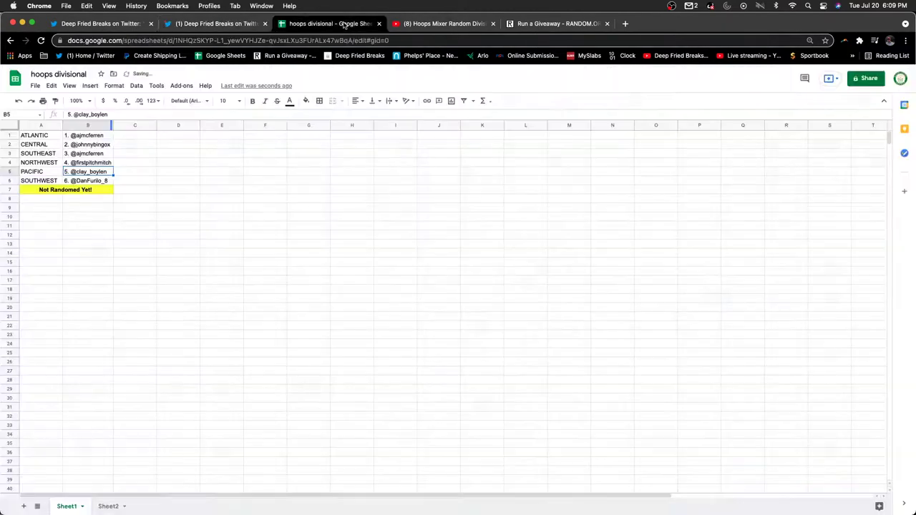
click(205, 234)
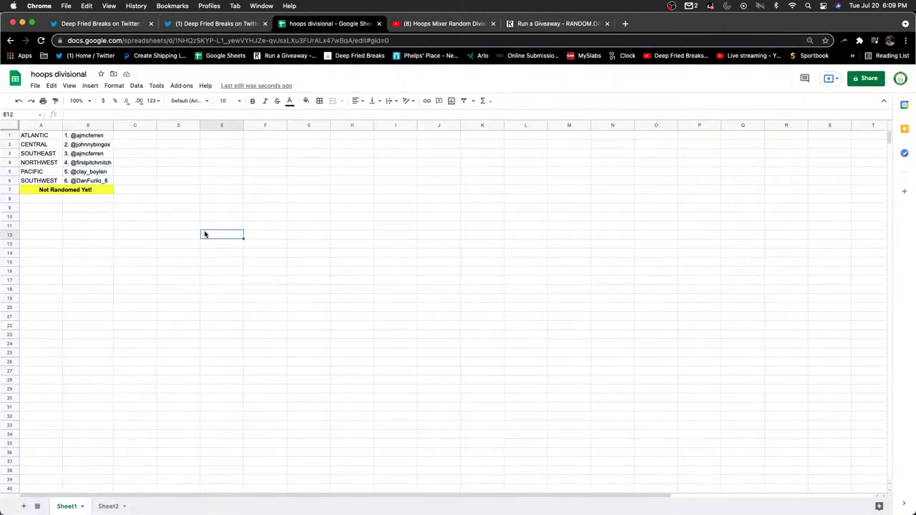
click(112, 125)
drag(47, 139, 36, 173)
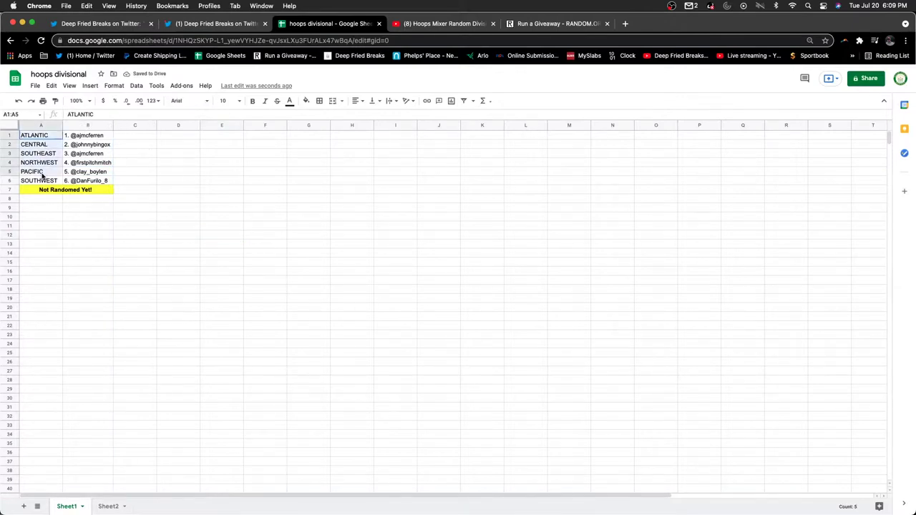
click(25, 221)
key(super+Tab)
click(29, 137)
drag(29, 137, 30, 178)
key(super+c)
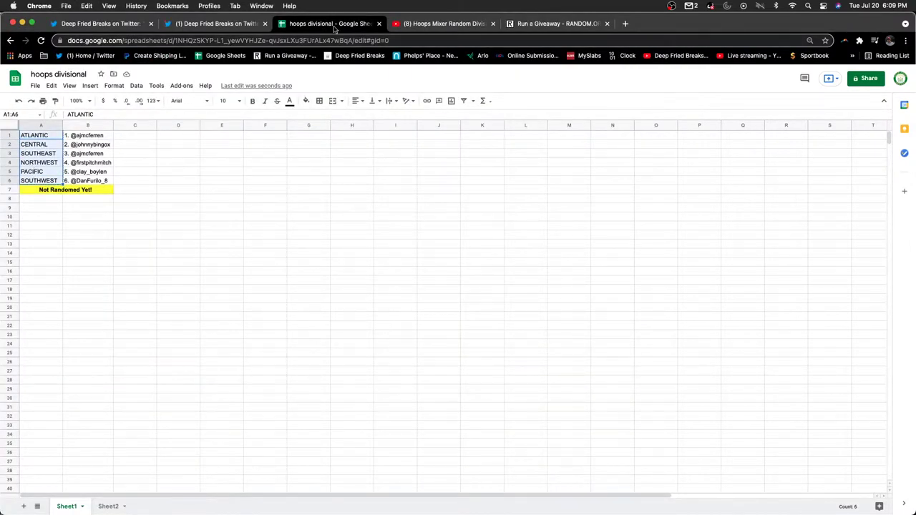
Clear the completed giveaway on RANDOM.ORG and start a new one
click(565, 23)
click(242, 406)
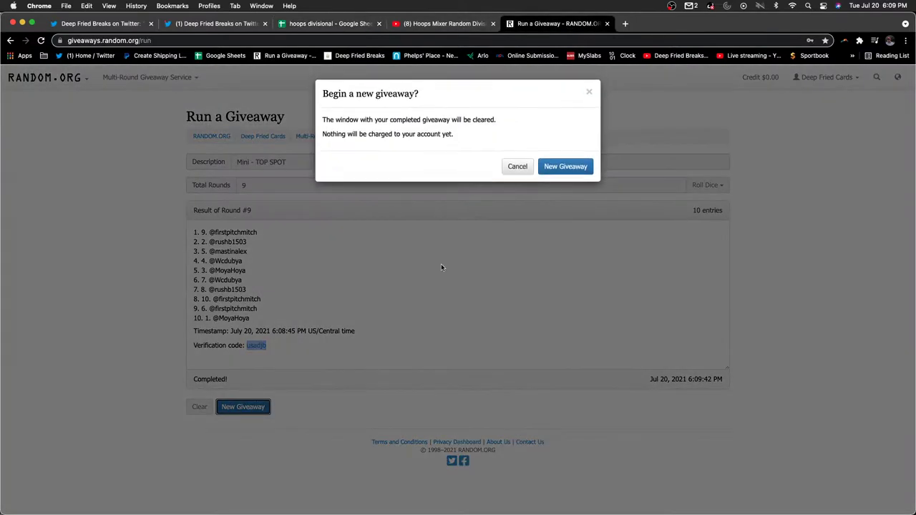
click(551, 170)
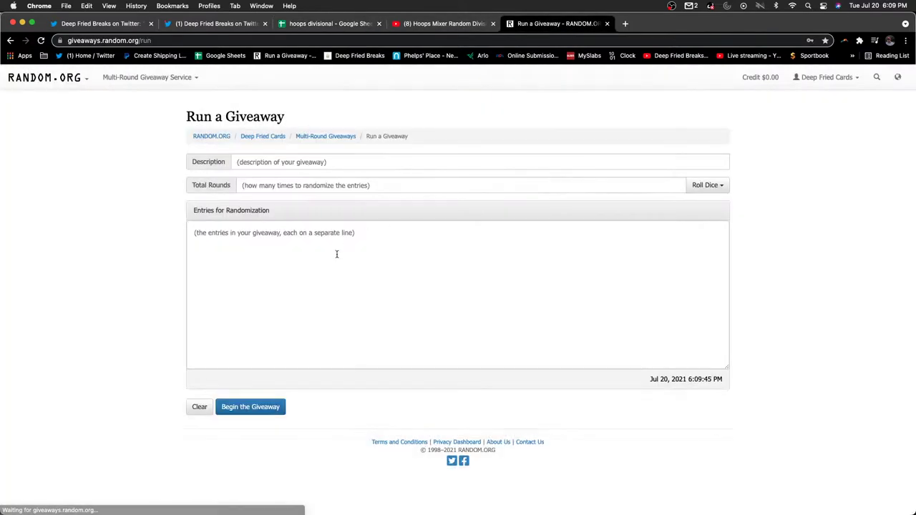
Enter the six copied division names as the giveaway entries and set the description to Divisions
click(334, 252)
key(super+v)
click(264, 156)
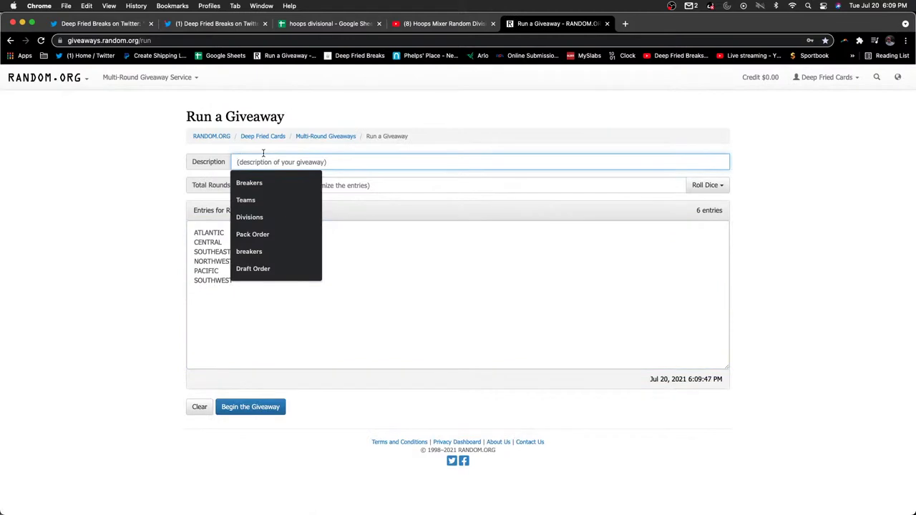
text(Divisi)
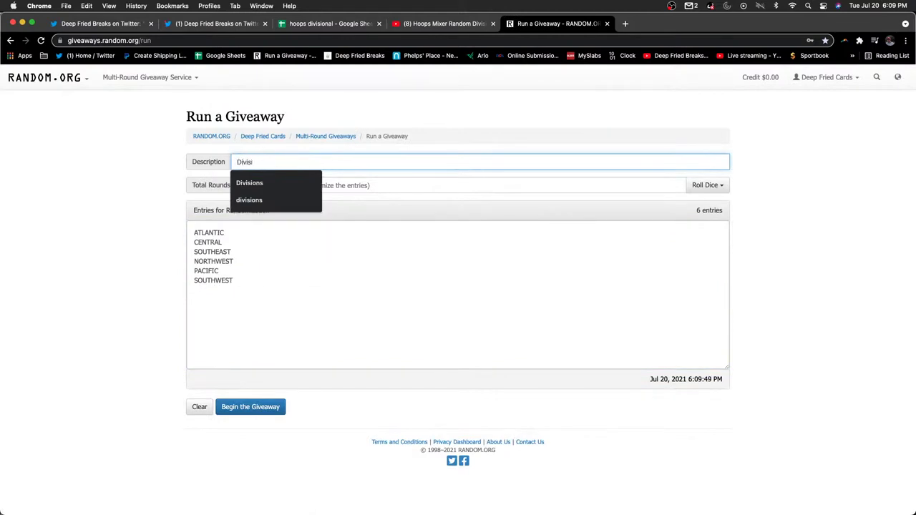
text(ons)
key(Tab)
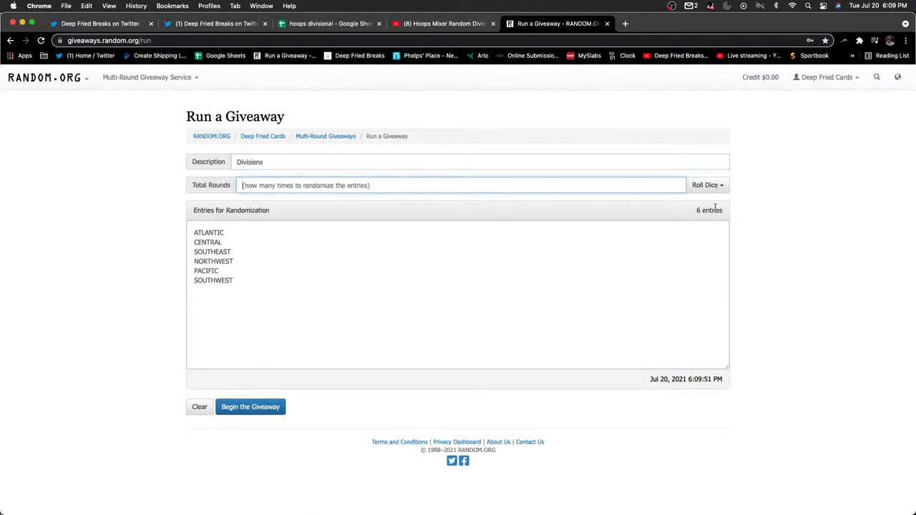
Set the total rounds with a roll of two dice and begin the Divisions giveaway
click(706, 184)
click(703, 203)
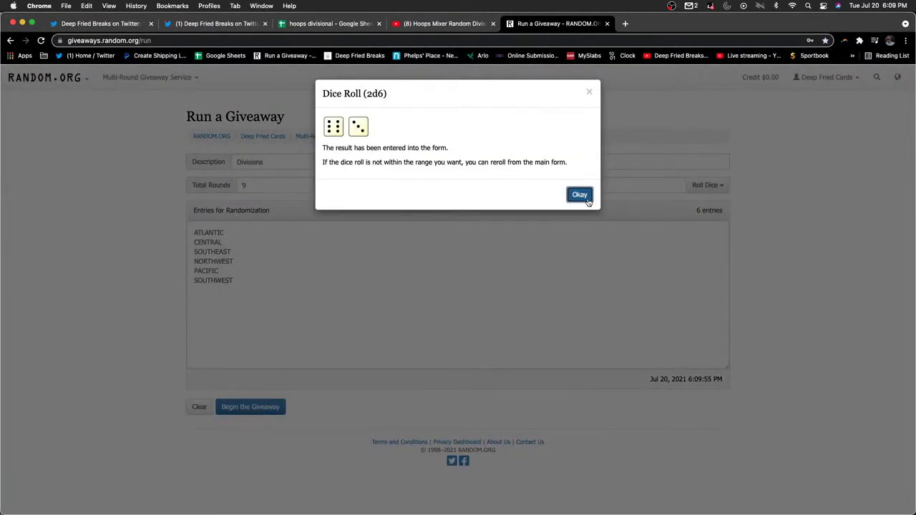
click(579, 195)
click(235, 412)
click(558, 184)
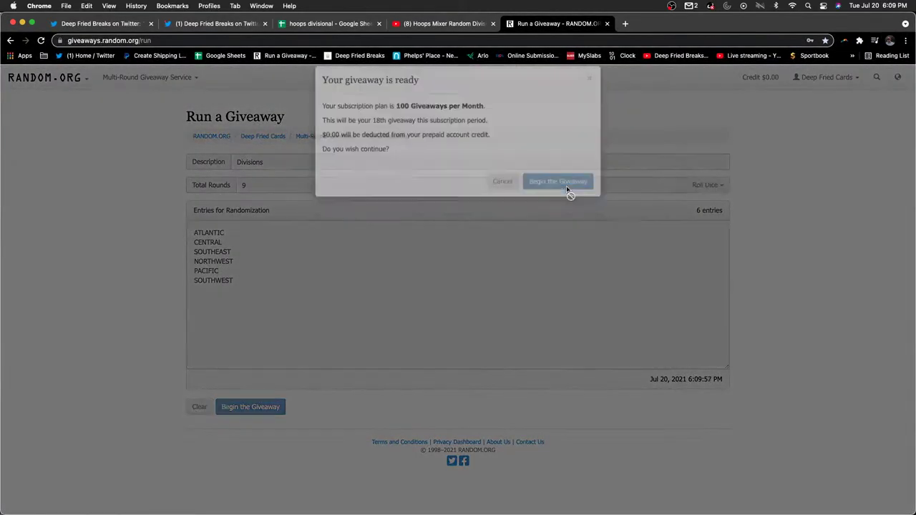
Run the remaining randomization rounds of the Divisions giveaway through round 9
click(243, 407)
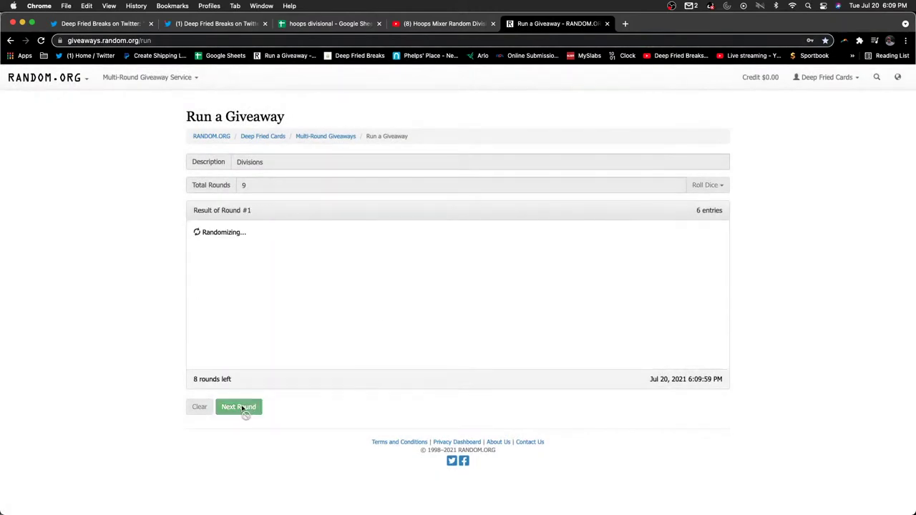
click(242, 407)
click(242, 408)
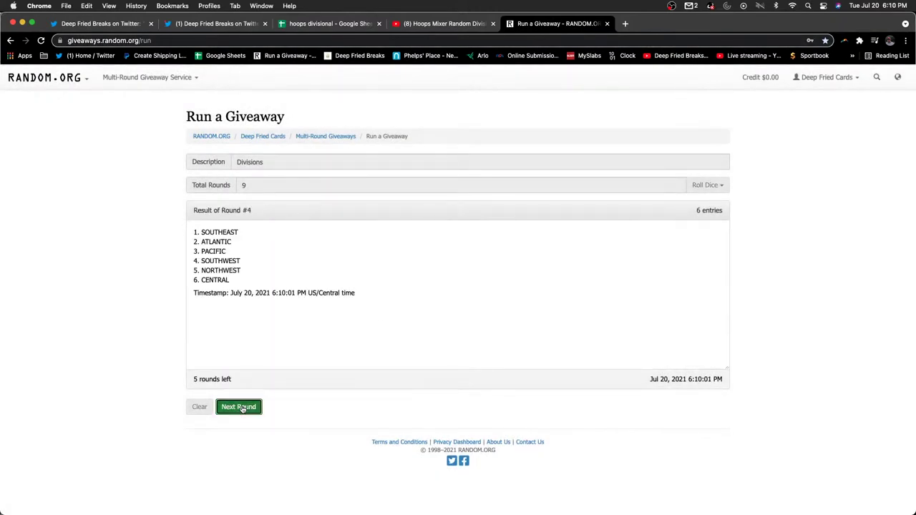
click(242, 407)
click(242, 407)
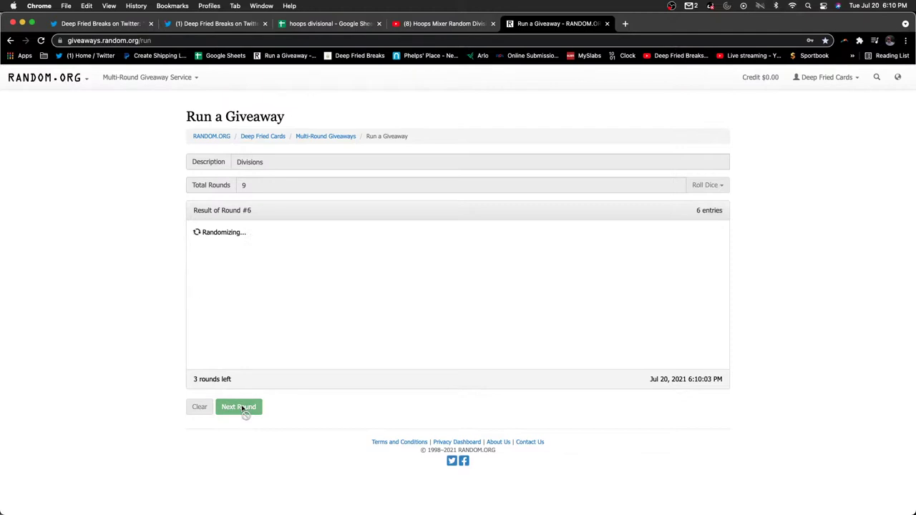
click(242, 407)
click(243, 407)
click(246, 407)
Copy the six randomized divisions from the final round and paste them into A1:A6 of a new sheet in the hoops divisional spreadsheet
drag(194, 232, 270, 282)
key(super+c)
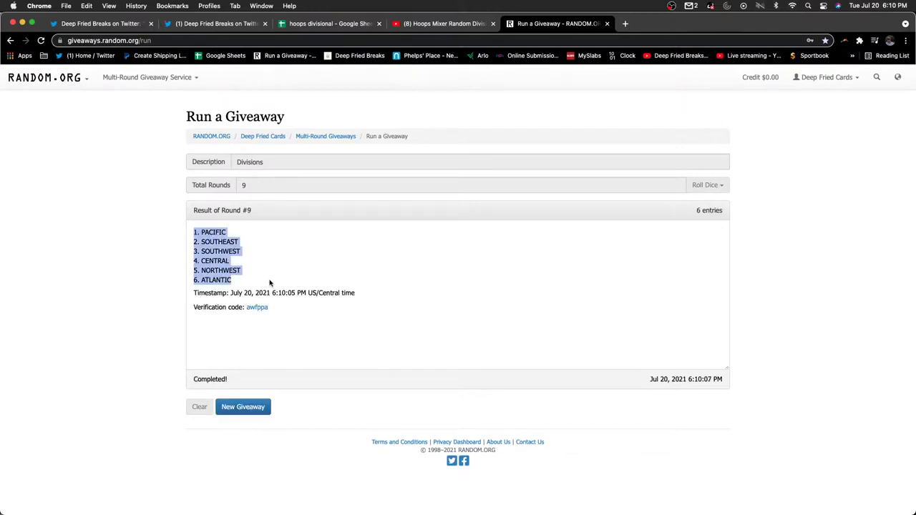
click(312, 24)
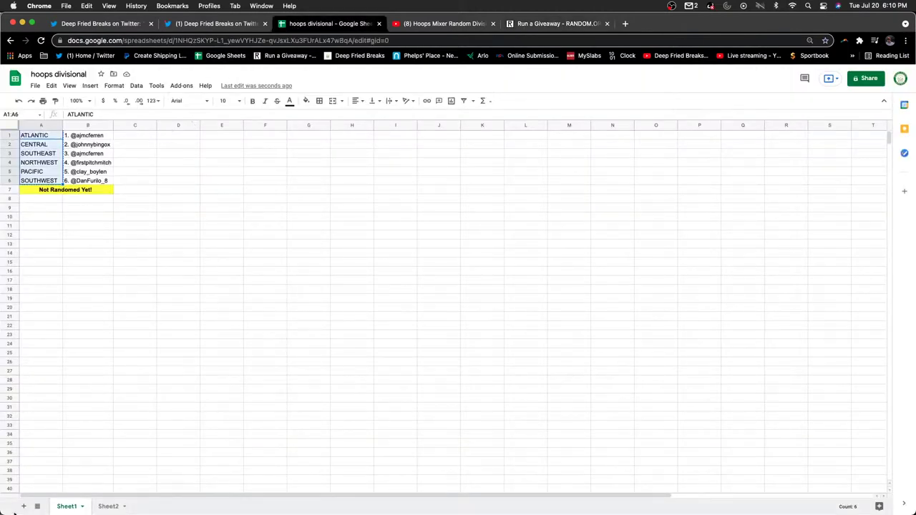
click(23, 506)
key(super+v)
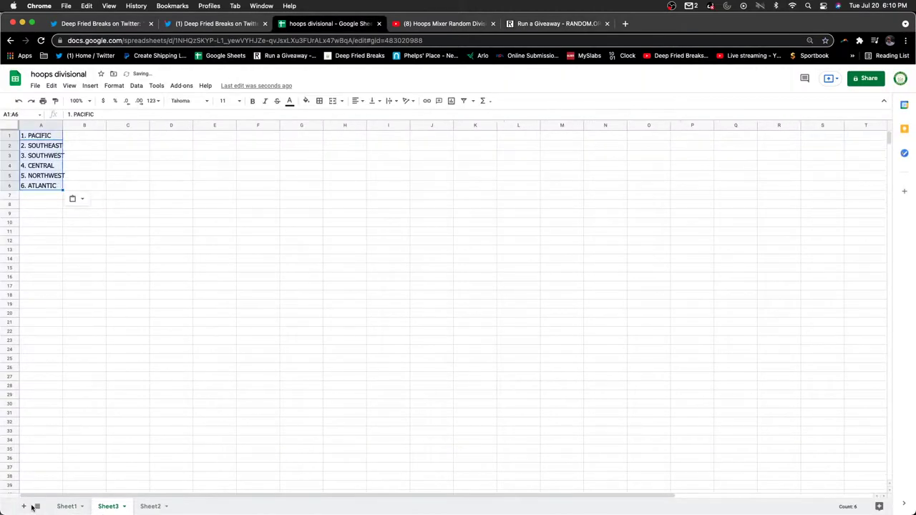
Copy the numbered participant handles in B1:B6 of Sheet1 and paste them beside the randomized divisions in Sheet3, starting at B1
click(67, 506)
drag(100, 136, 97, 182)
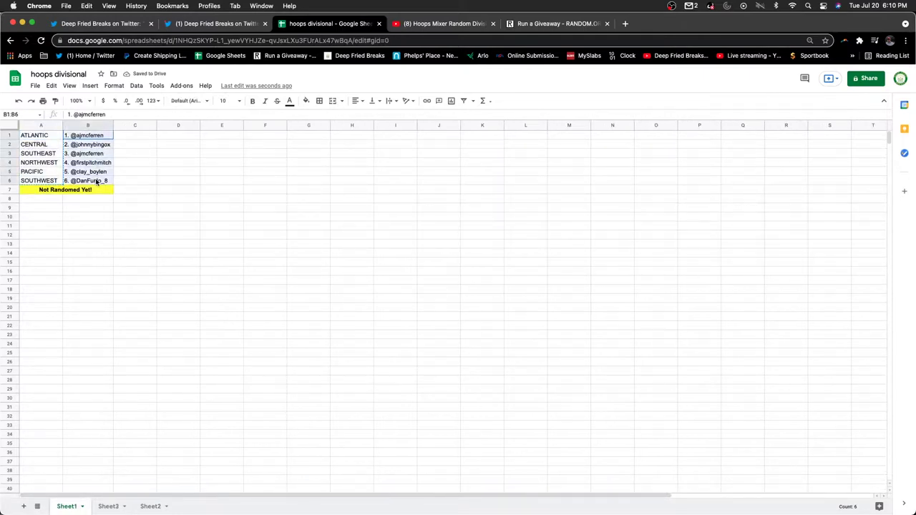
key(super+c)
key(alt+Down)
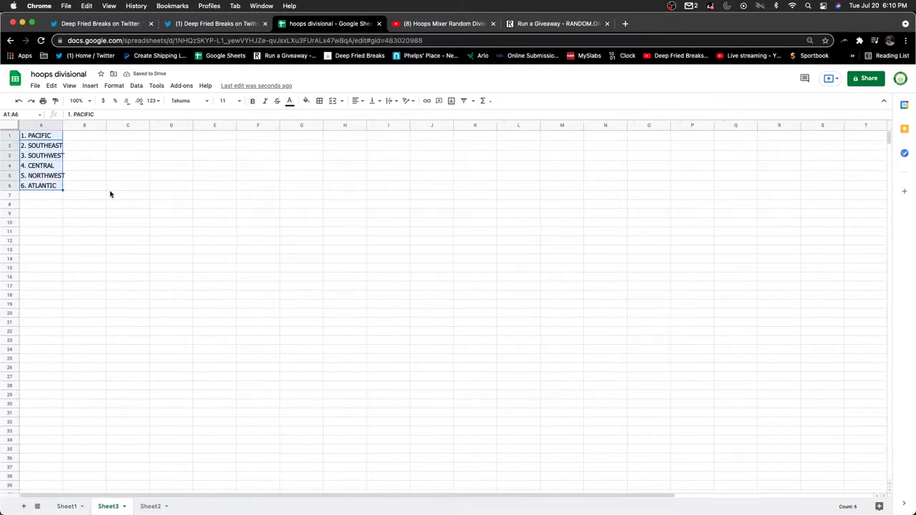
click(89, 135)
key(super+v)
Fit the widths of columns A and B in Sheet3 to their contents
right_click(59, 125)
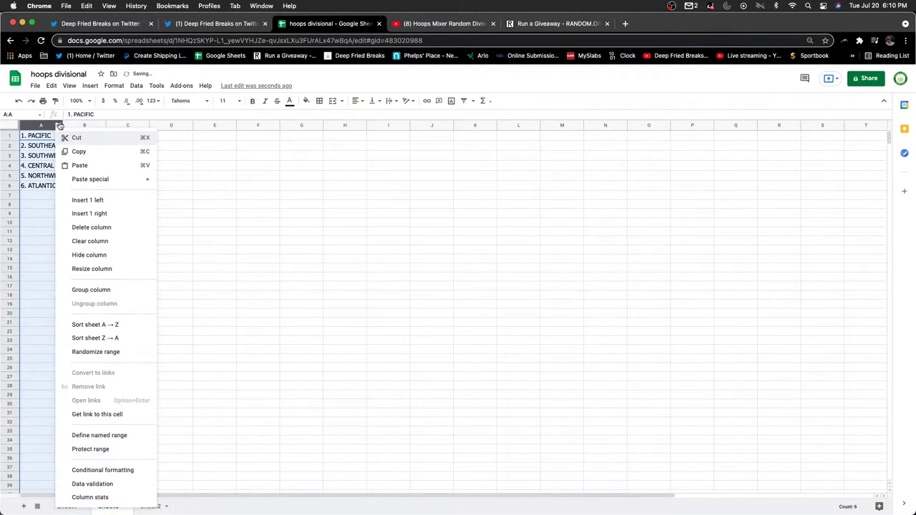
double_click(62, 125)
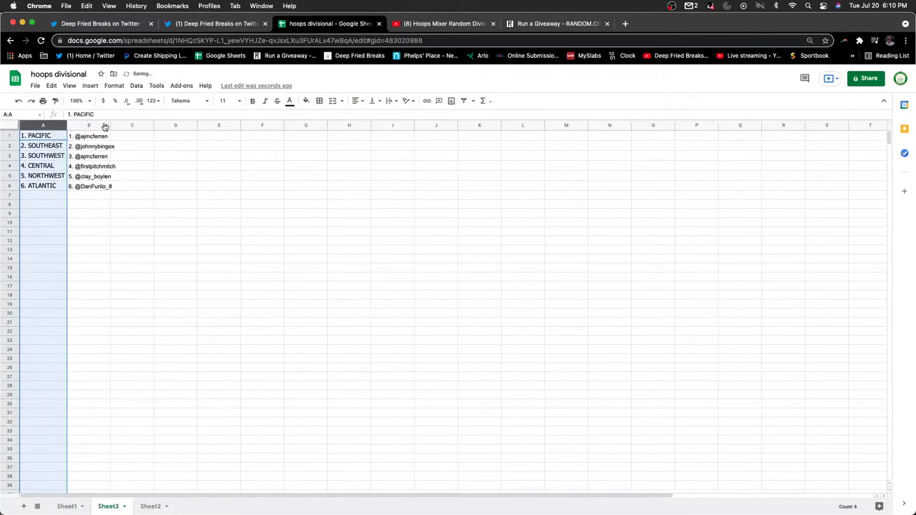
double_click(110, 126)
click(122, 175)
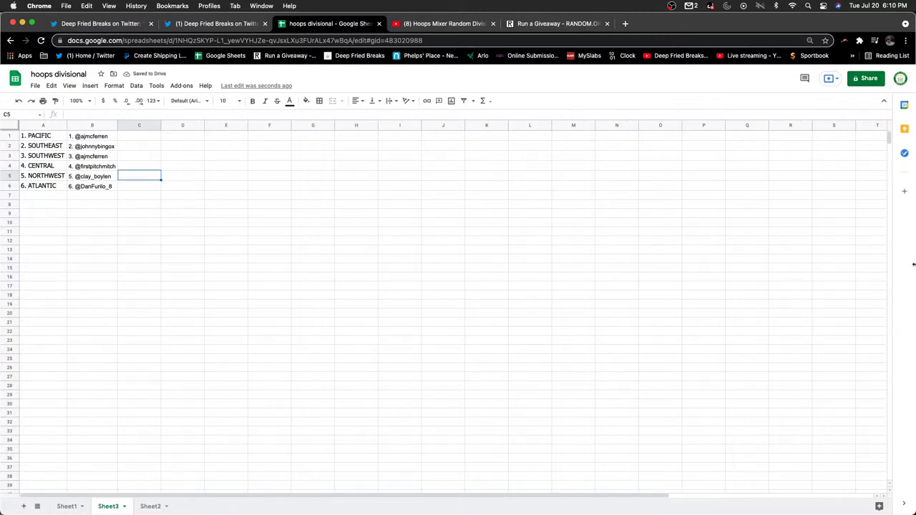
Narrow the hoops divisional window and place a reduced Hoops Mixer 2 spreadsheet window so its team list sits beside the Sheet3 results
drag(913, 264, 676, 286)
click(756, 259)
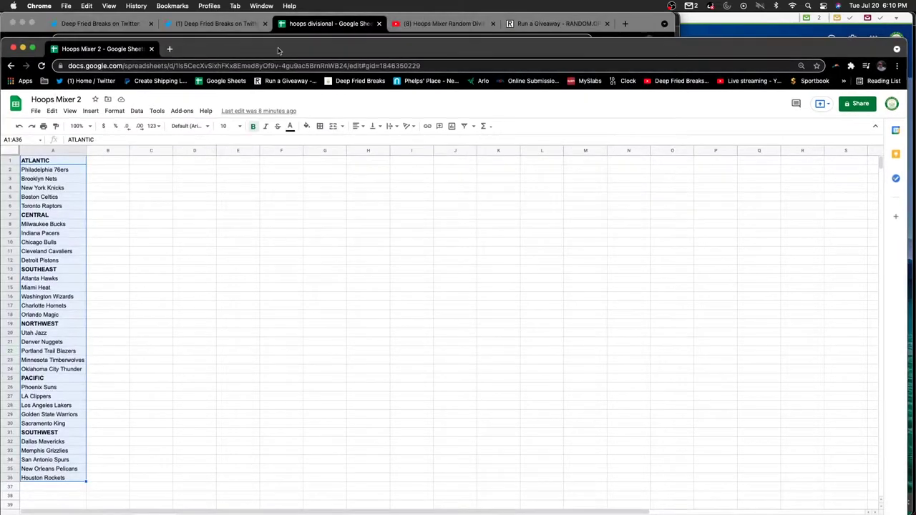
double_click(279, 50)
click(154, 328)
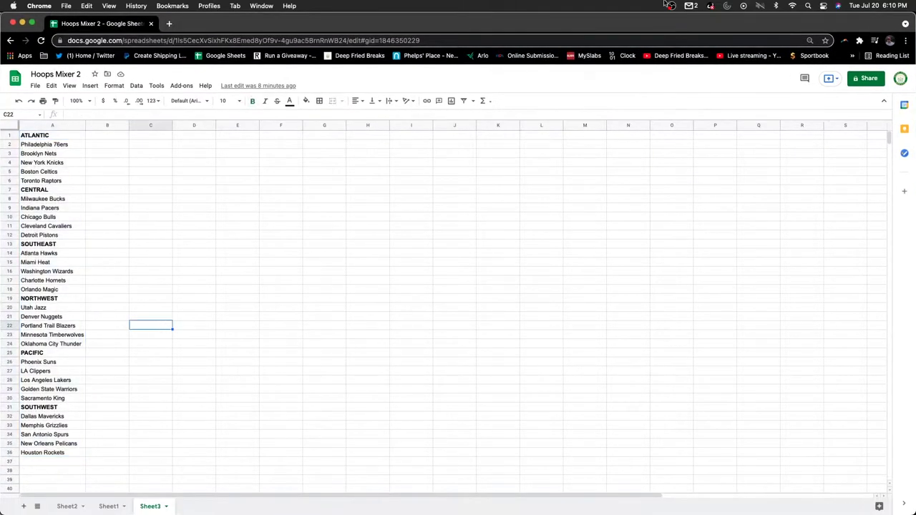
double_click(193, 26)
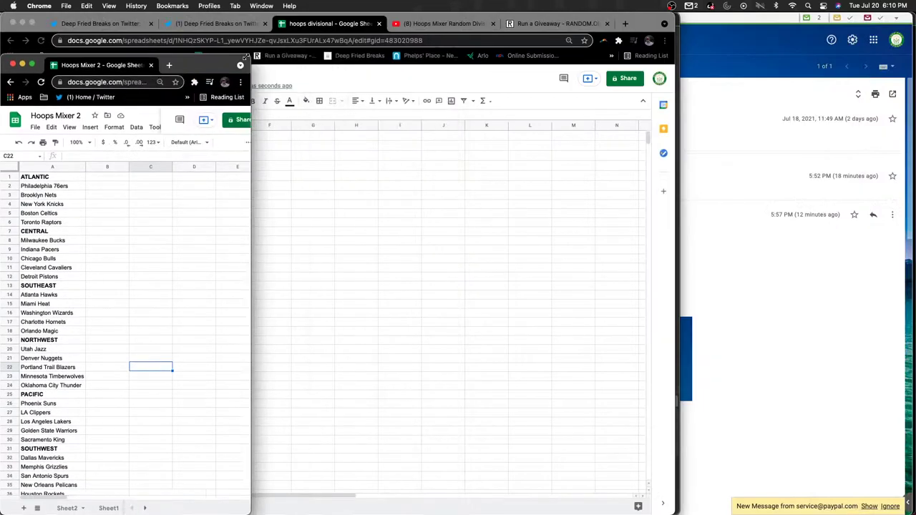
drag(193, 26, 322, 21)
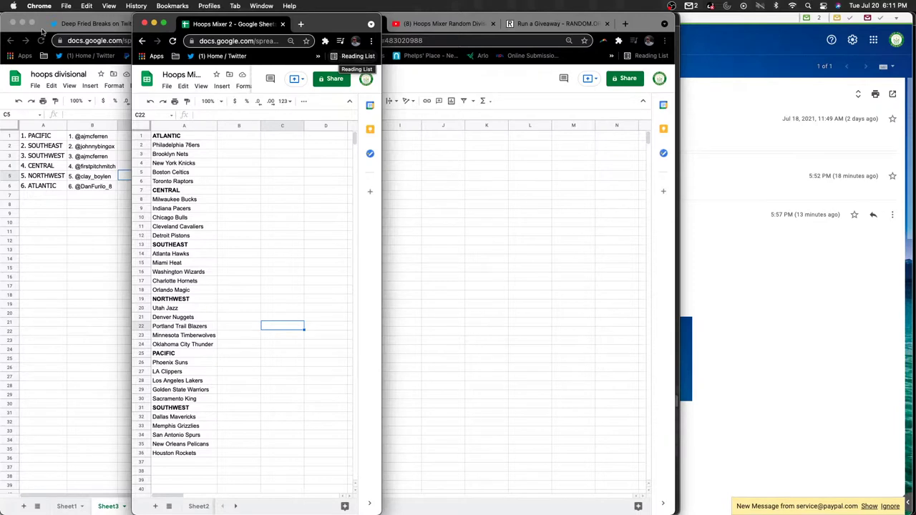
Switch to the OBS window showing the stream's scenes and sources
click(23, 207)
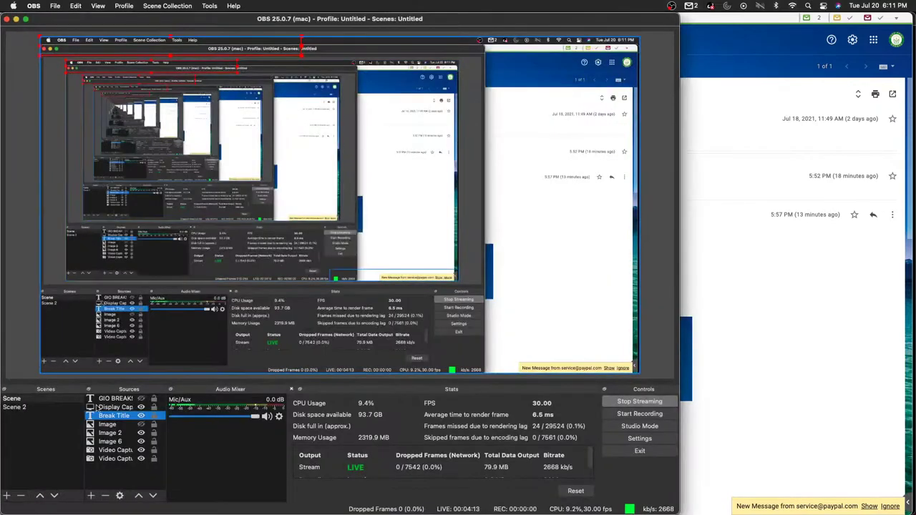